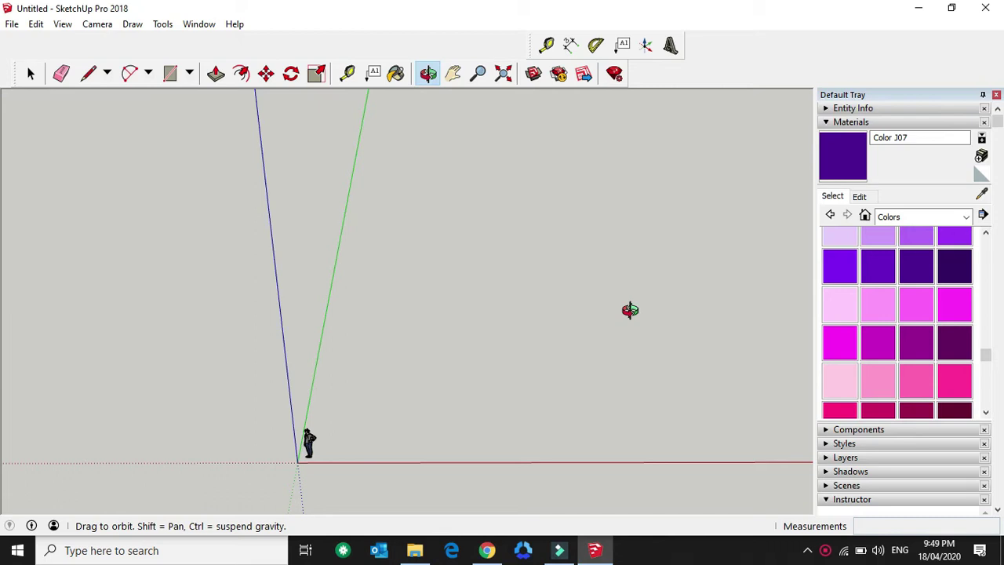
# - Switch to Pan and drag the view up and left so the axis origin sits lower left
pyautogui.press('h')
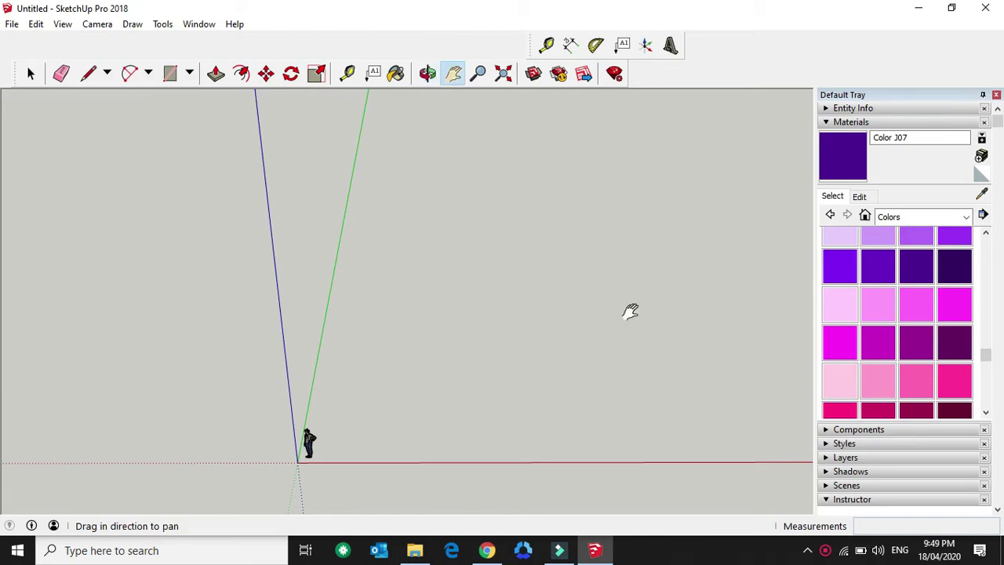
pyautogui.moveTo(623, 259); pyautogui.dragTo(533, 303)
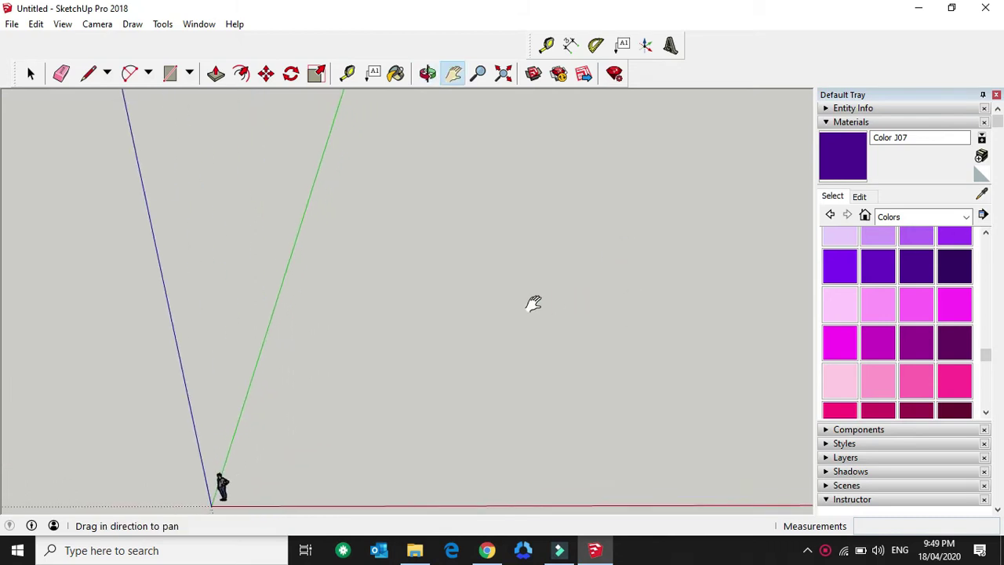
pyautogui.moveTo(526, 339); pyautogui.dragTo(460, 260)
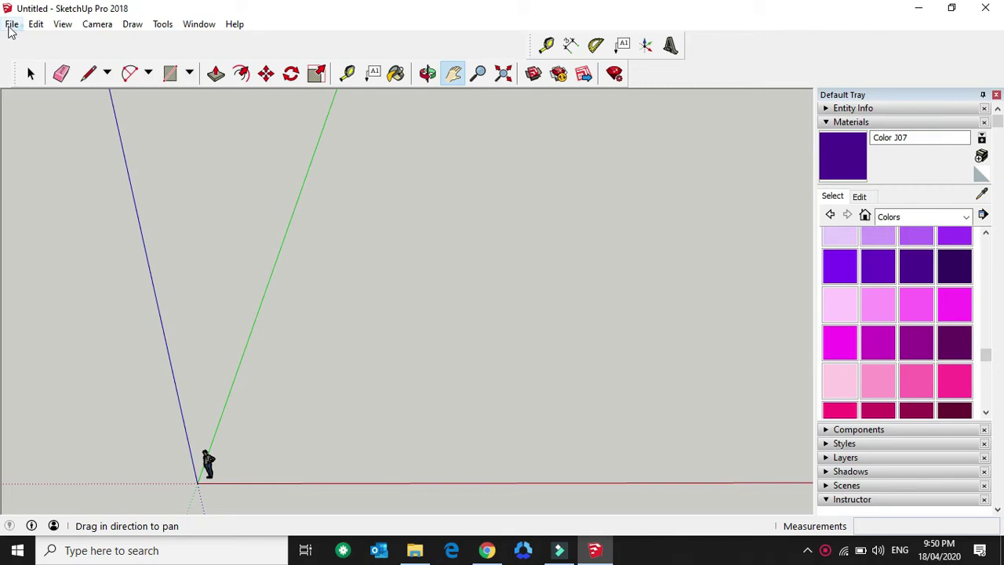
# - Import 'Screenshot (366)' as an image using the All Supported Image Types filter
pyautogui.click(11, 25)
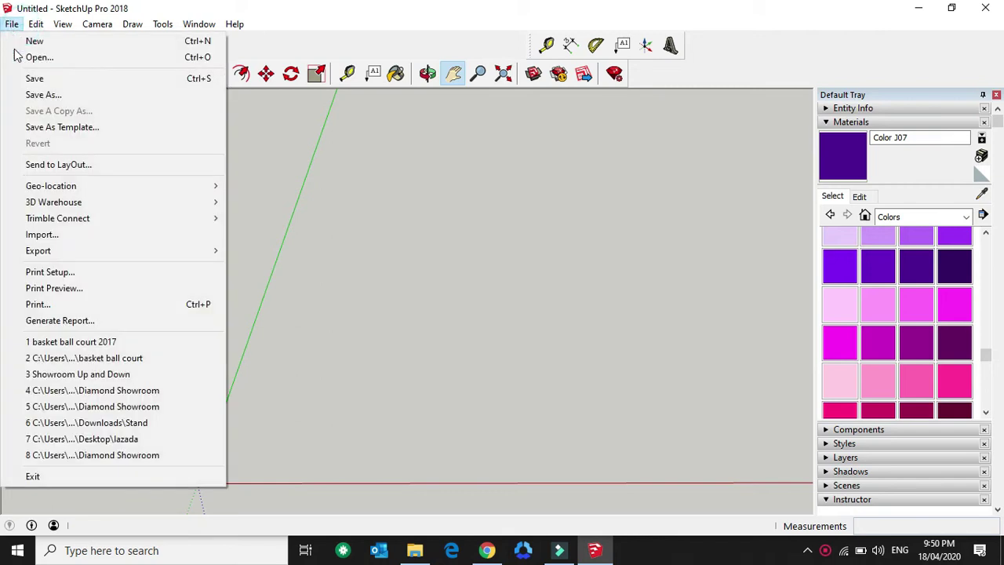
pyautogui.click(51, 235)
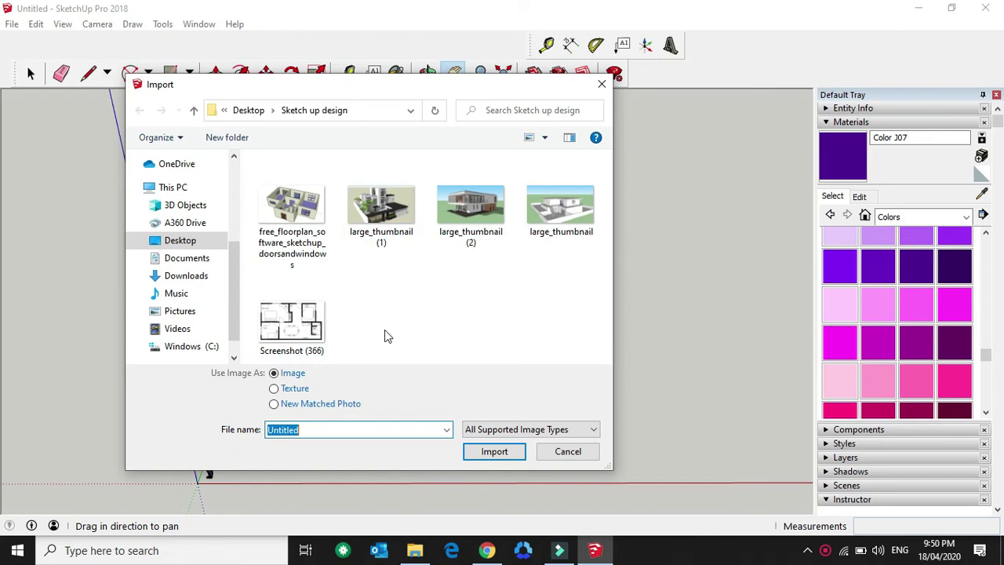
pyautogui.click(305, 336)
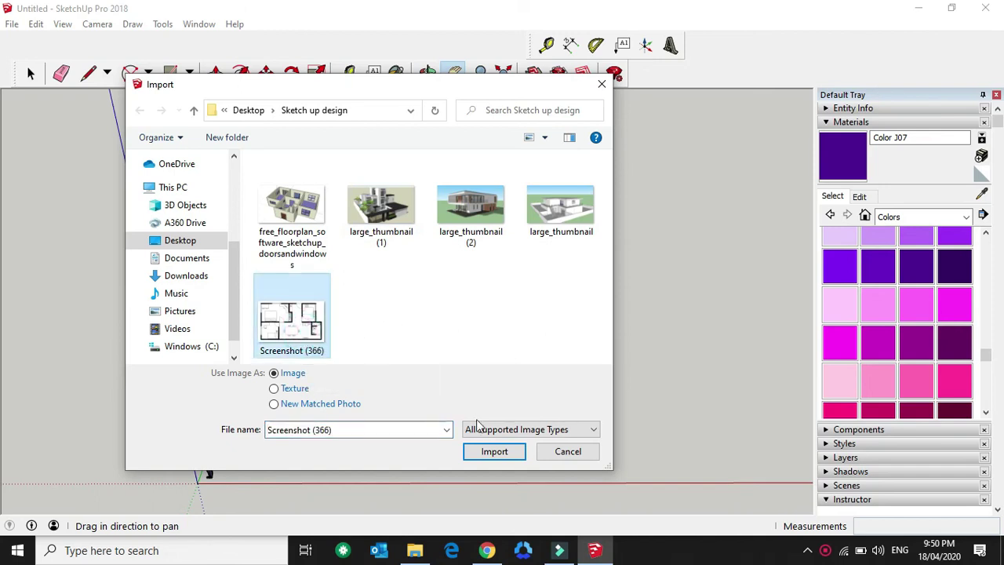
pyautogui.click(591, 433)
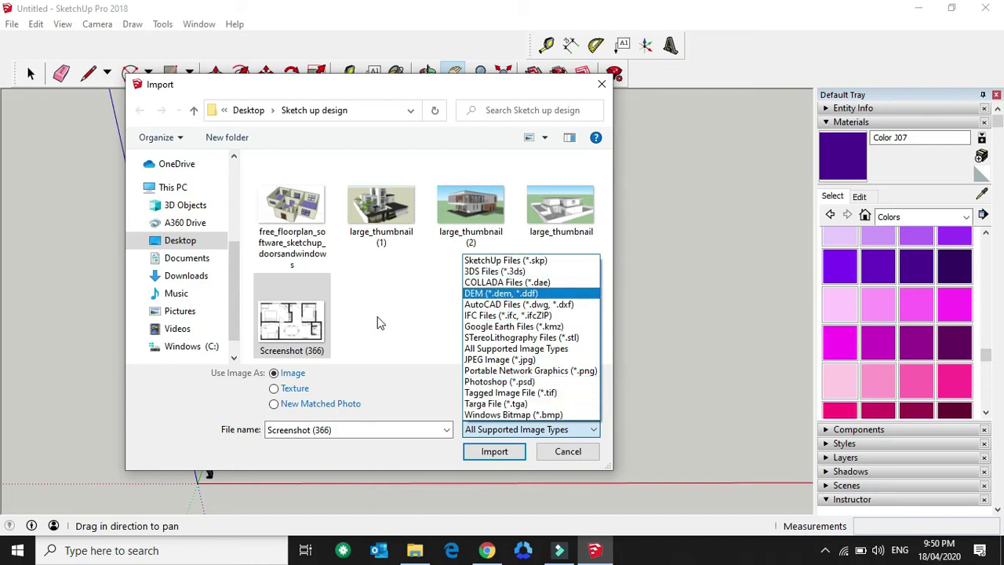
pyautogui.click(290, 328)
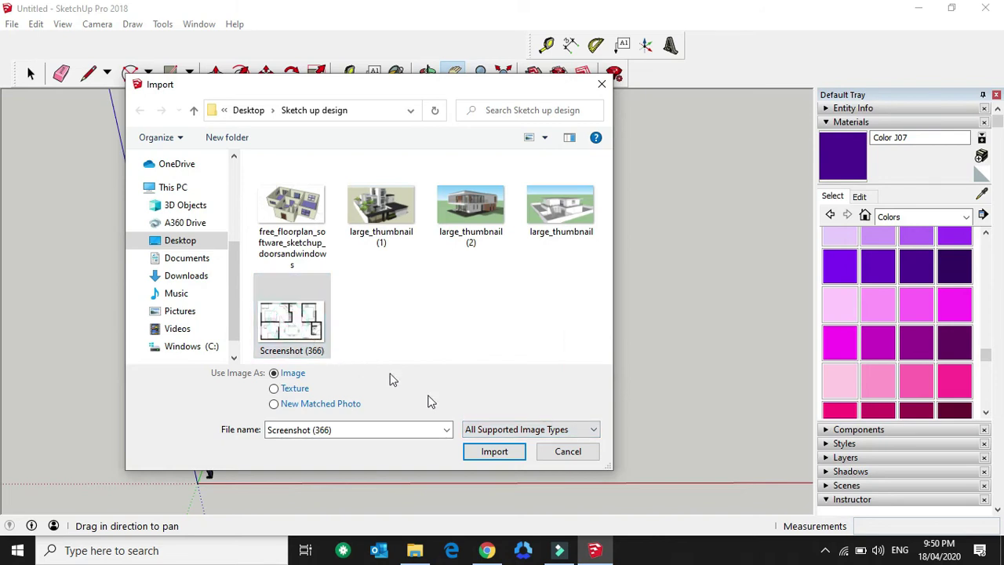
pyautogui.click(494, 452)
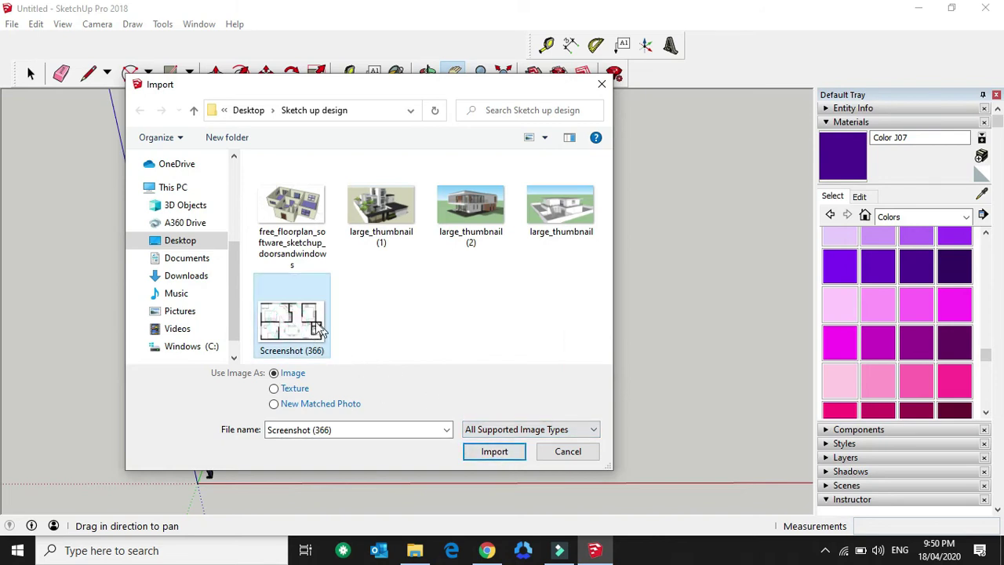
pyautogui.click(494, 452)
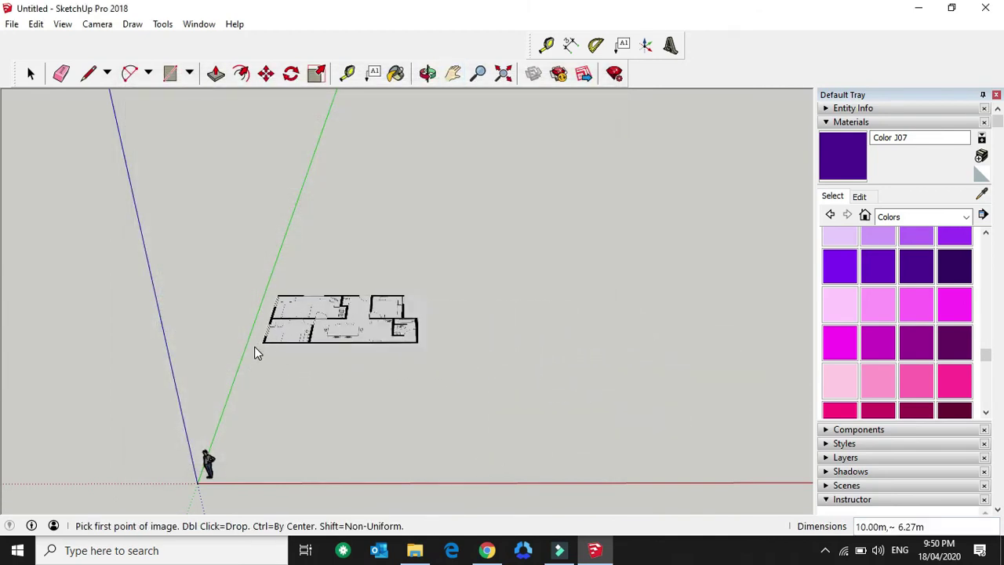
# - Place the floor plan image with two corner points, then move it 9.75 m
pyautogui.click(265, 343)
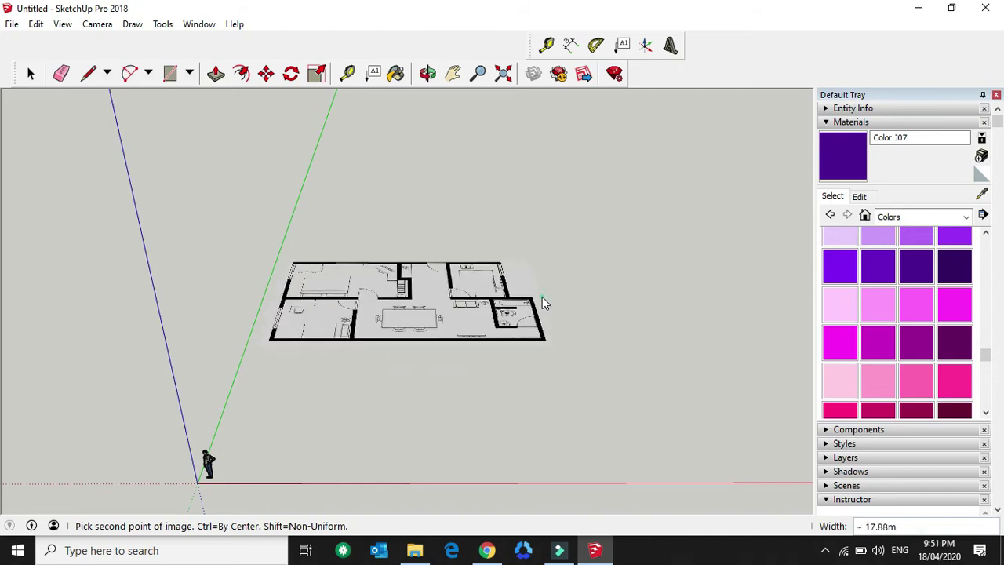
pyautogui.click(541, 297)
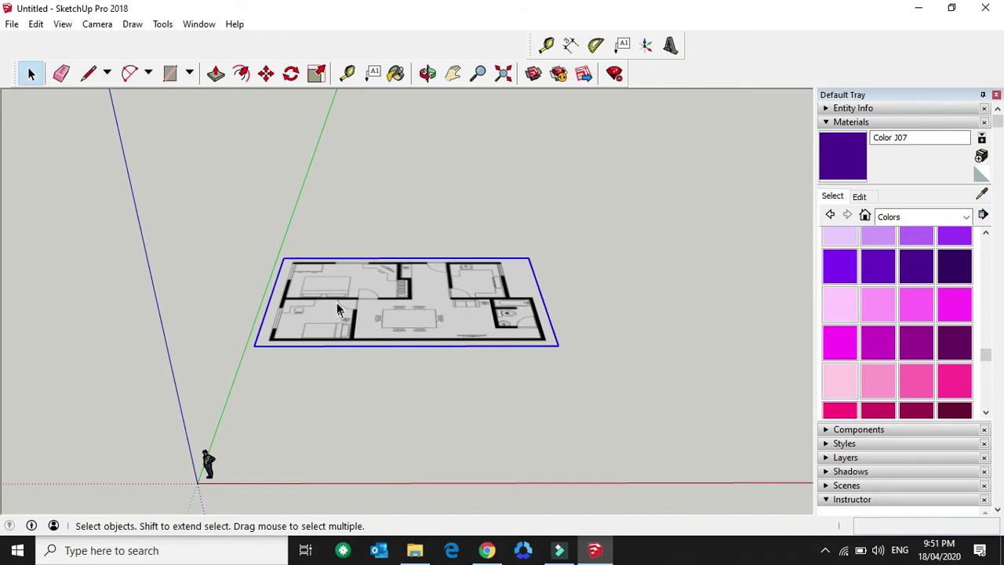
pyautogui.click(404, 313)
pyautogui.press('m')
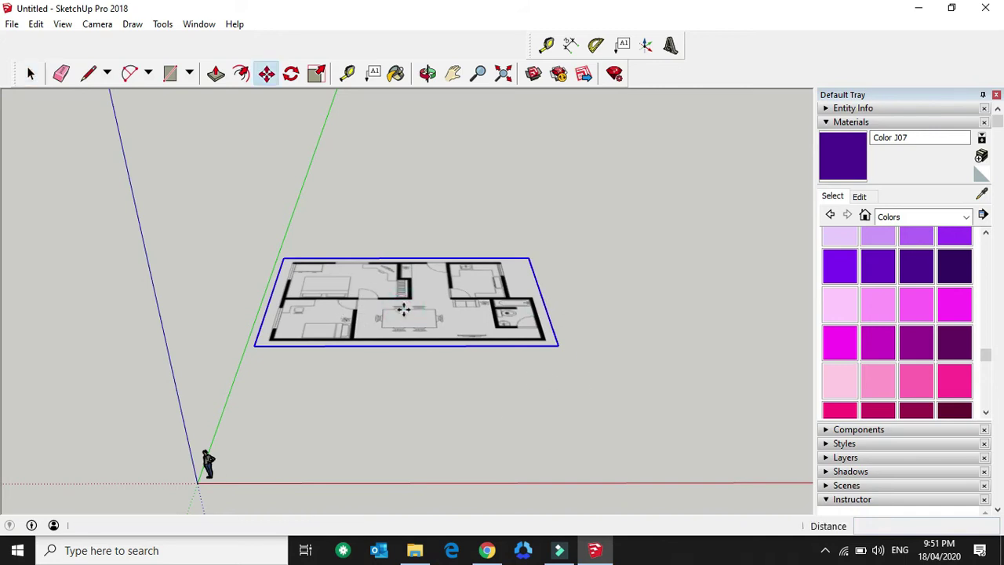
pyautogui.click(382, 310)
pyautogui.click(504, 274)
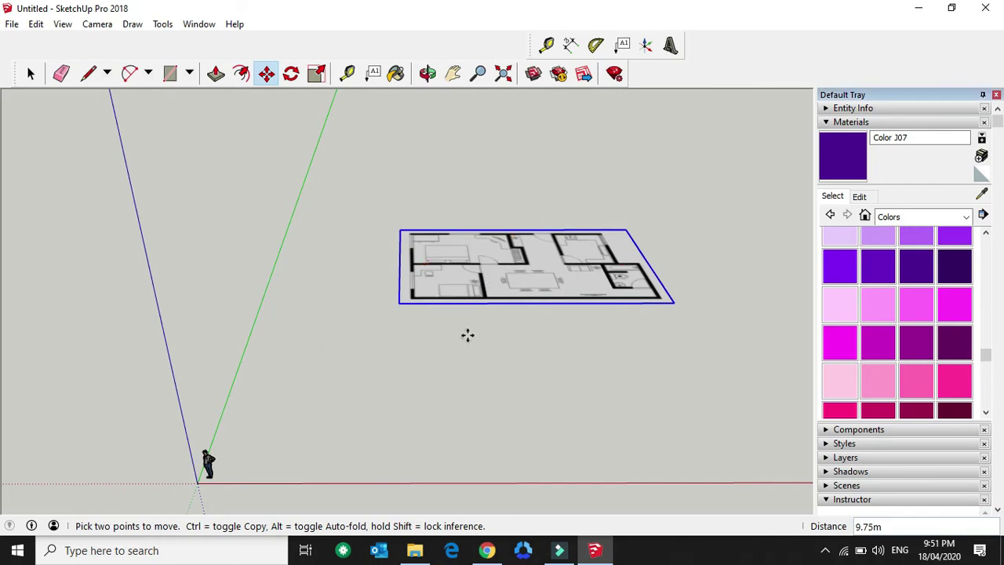
# - Add a Tape Measure guide line 20 m from the green axis
pyautogui.click(347, 73)
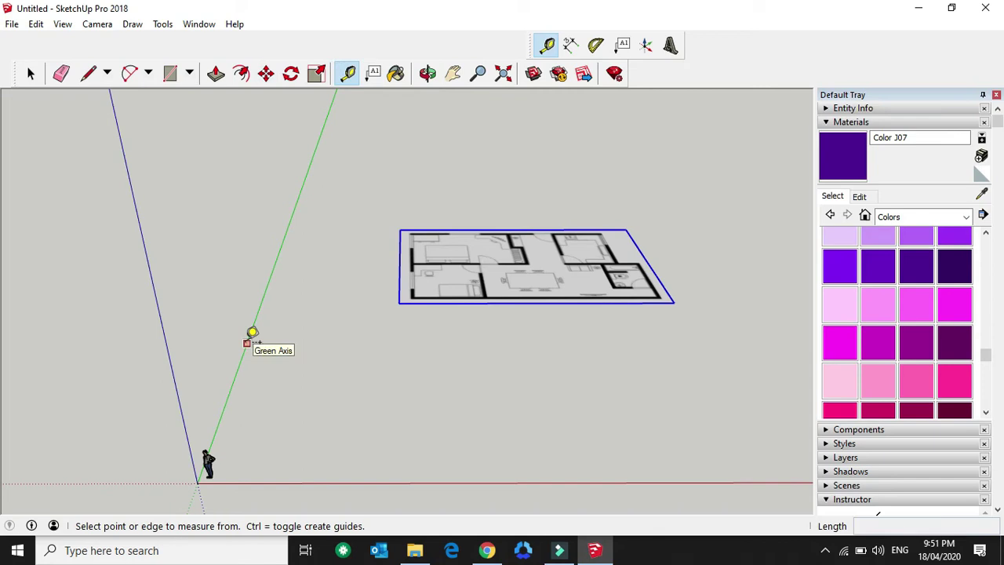
pyautogui.click(247, 342)
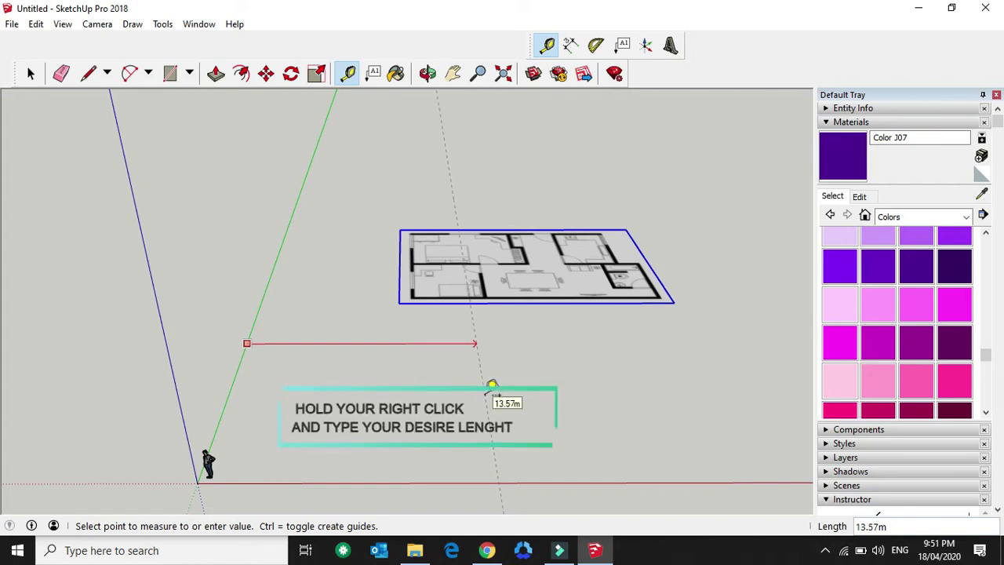
pyautogui.write('20')
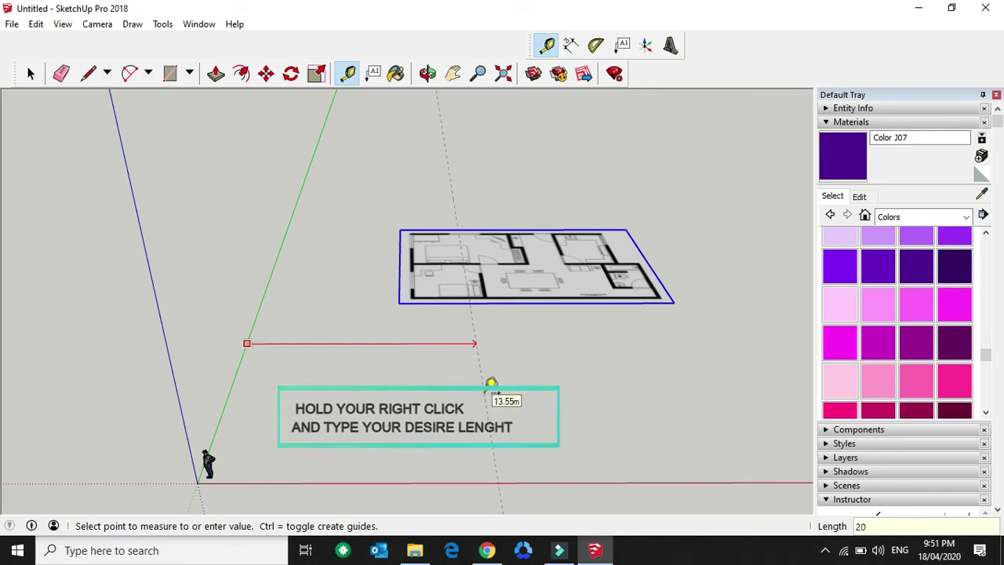
pyautogui.press('Return')
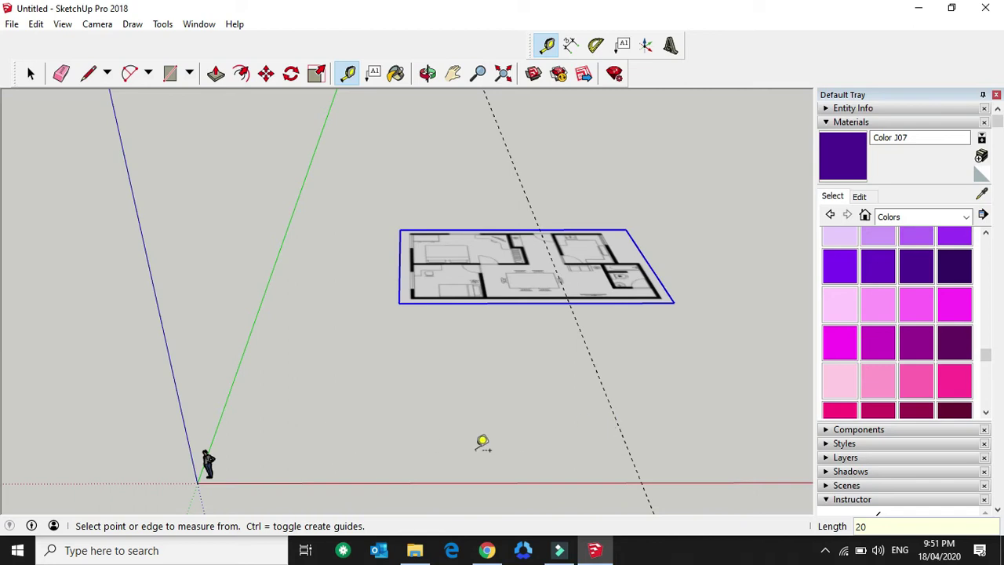
# - Add a guide line 10 m from the red axis, then select the floor plan image
pyautogui.click(318, 482)
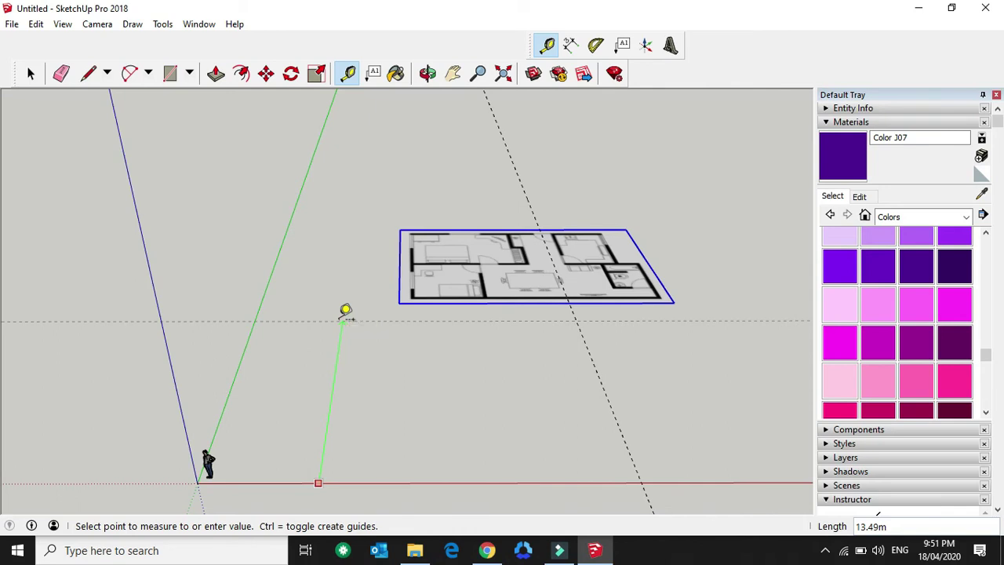
pyautogui.press('Return')
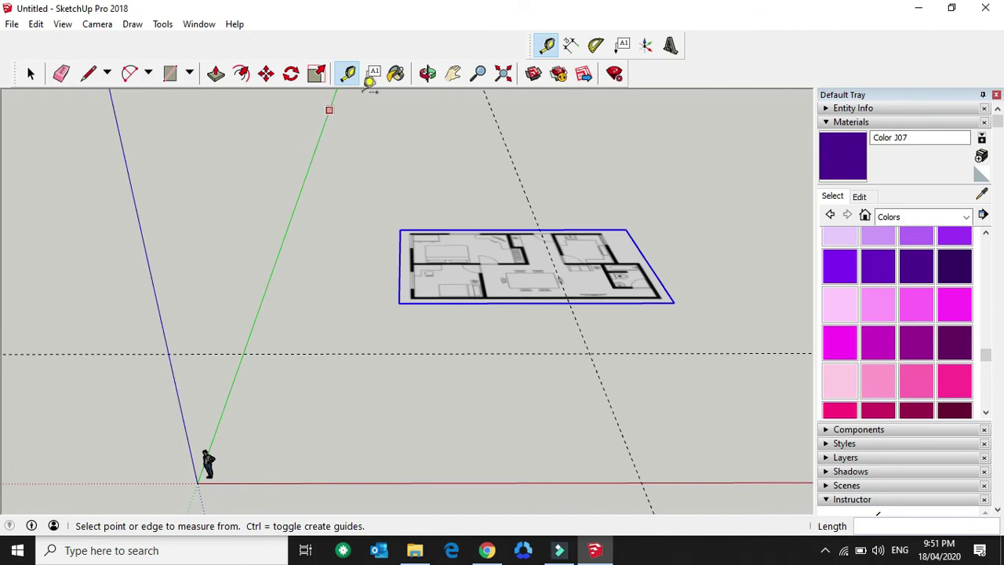
pyautogui.click(34, 79)
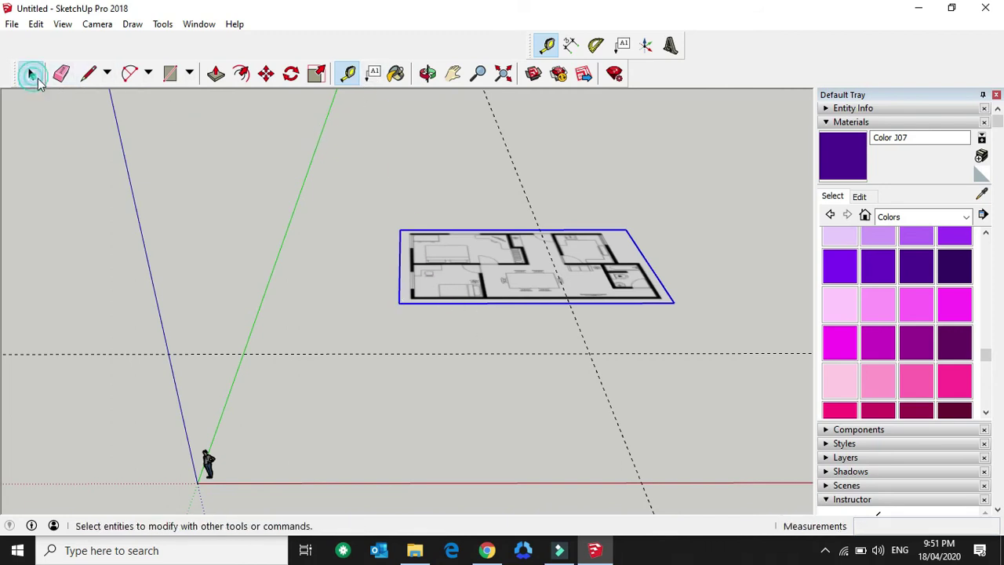
pyautogui.click(466, 276)
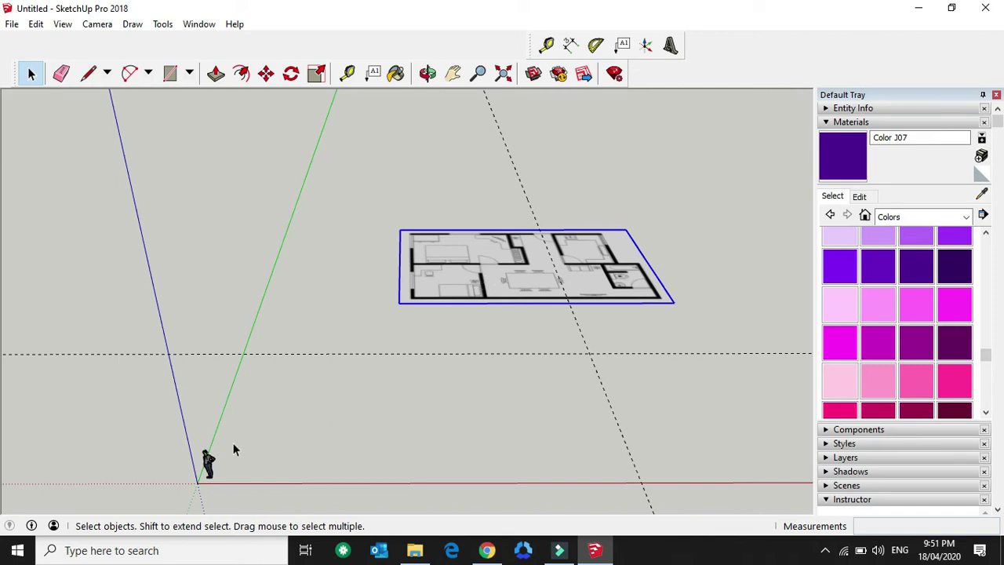
# - Move the floor plan image from its bottom-left corner onto the origin
pyautogui.press('m')
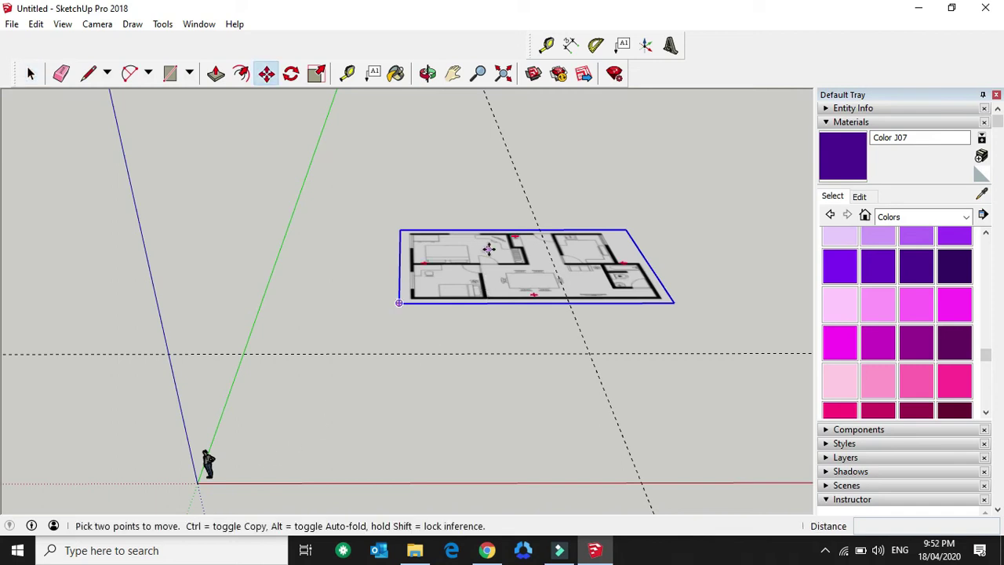
pyautogui.click(487, 258)
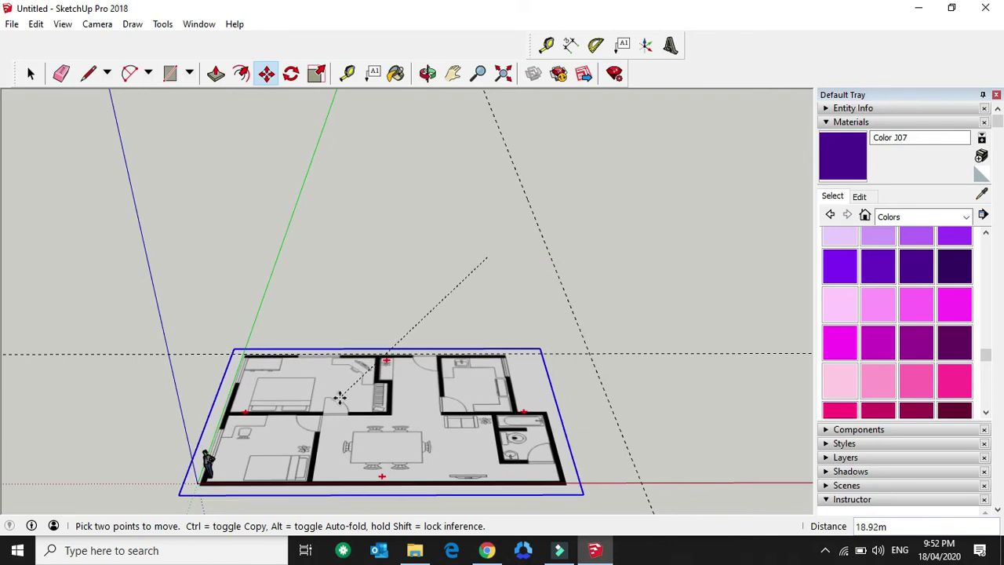
pyautogui.click(340, 396)
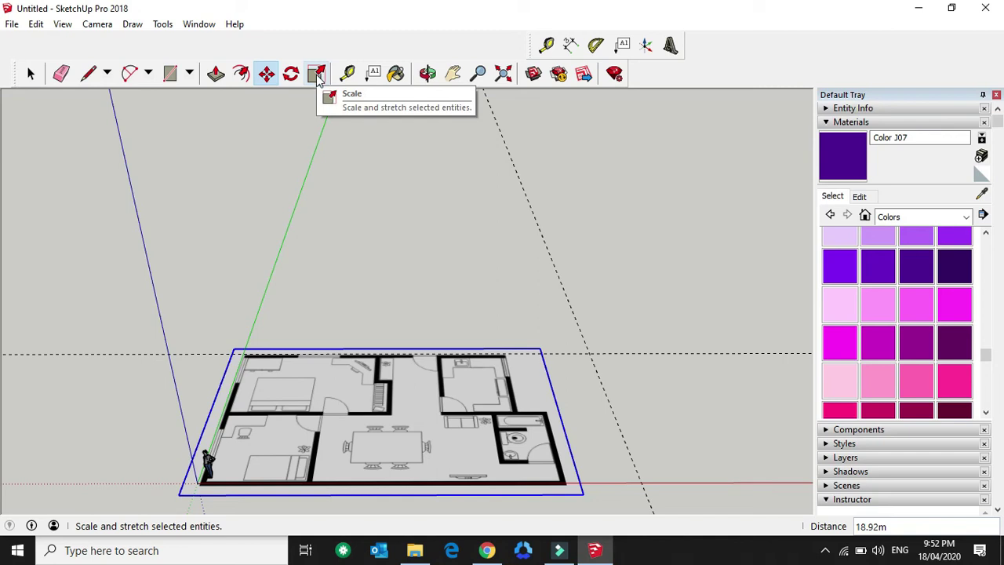
# - Scale the floor plan along red and green until its walls meet the 20 m and 10 m guides
pyautogui.click(317, 73)
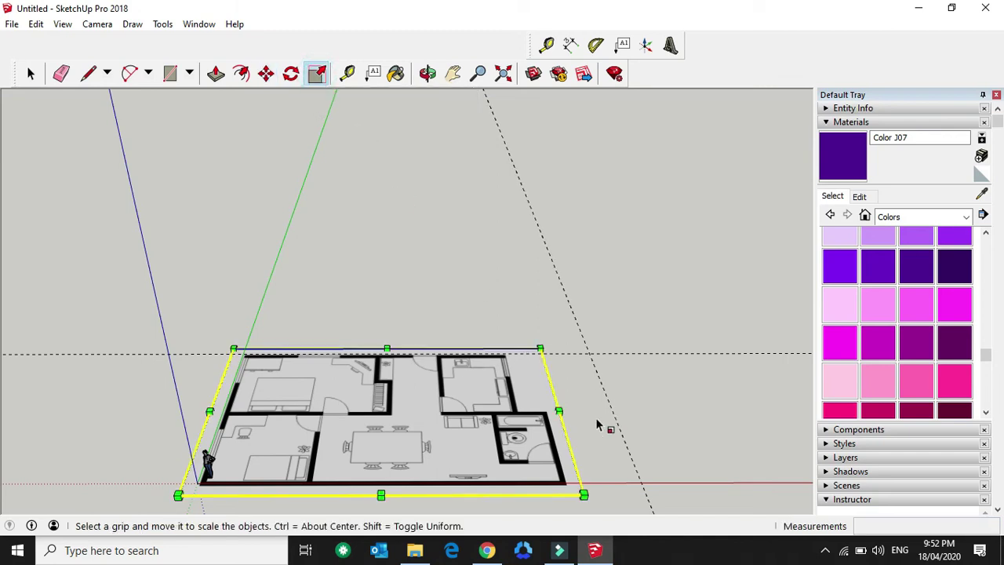
pyautogui.moveTo(558, 410); pyautogui.dragTo(628, 410)
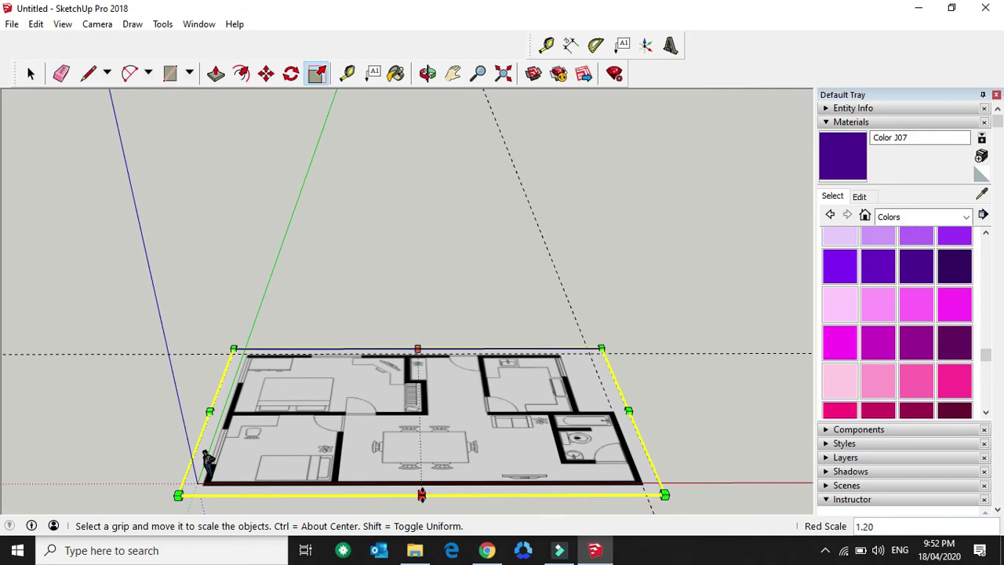
pyautogui.moveTo(421, 494); pyautogui.dragTo(421, 492)
pyautogui.moveTo(200, 409); pyautogui.dragTo(205, 410)
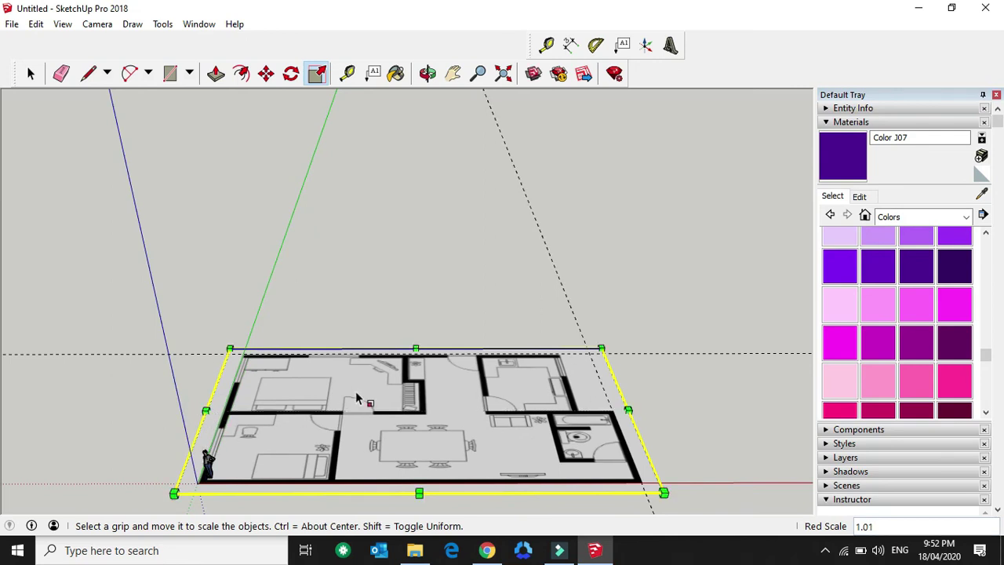
pyautogui.moveTo(414, 348); pyautogui.dragTo(415, 345)
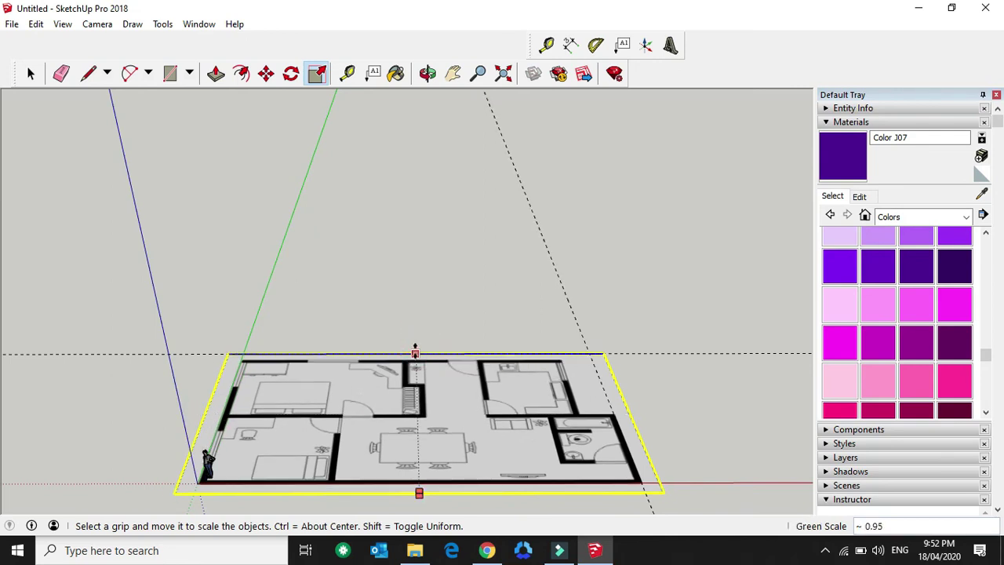
pyautogui.moveTo(415, 345); pyautogui.dragTo(287, 376, button='middle')
pyautogui.press('t')
pyautogui.click(287, 377)
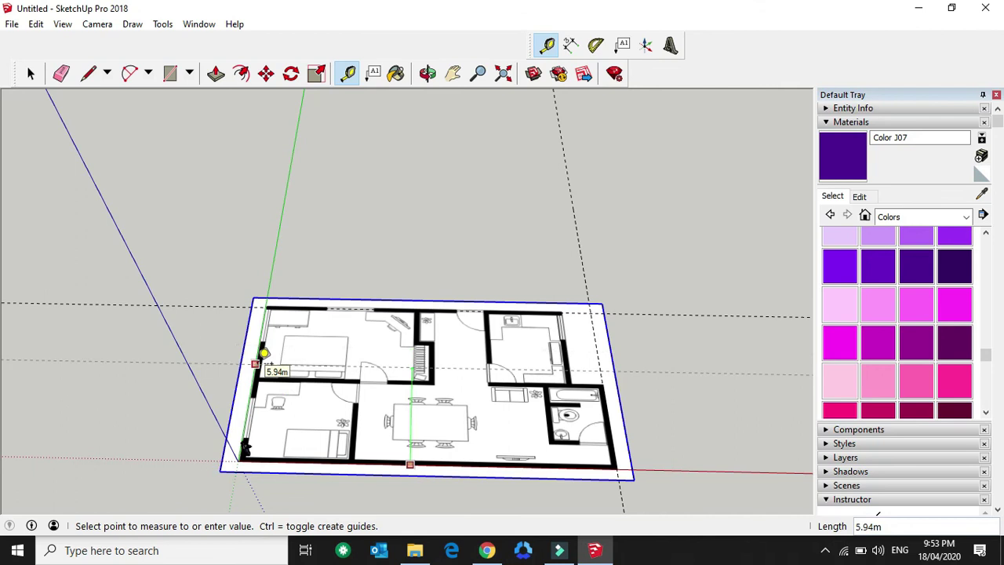
pyautogui.click(284, 359)
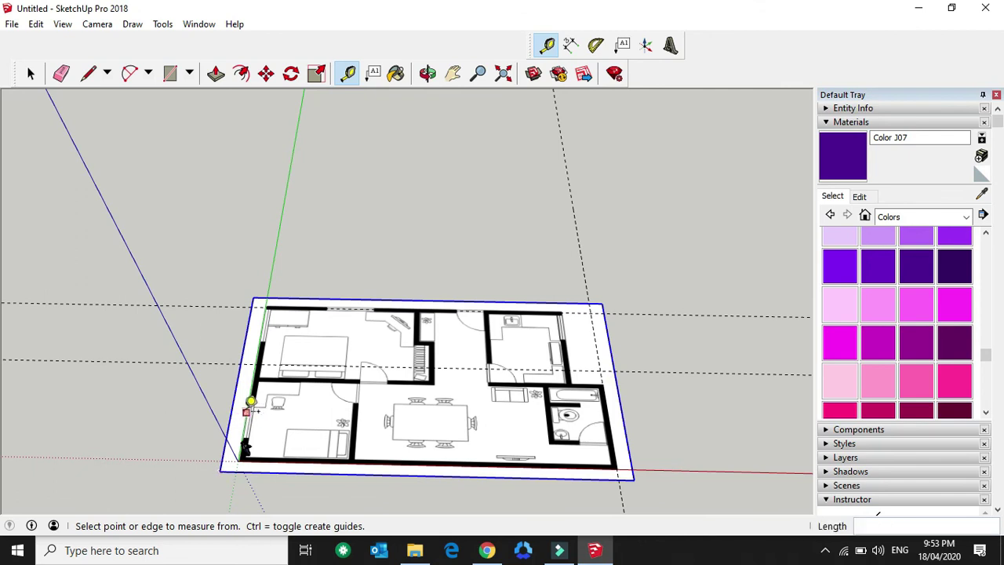
pyautogui.click(250, 401)
pyautogui.click(618, 428)
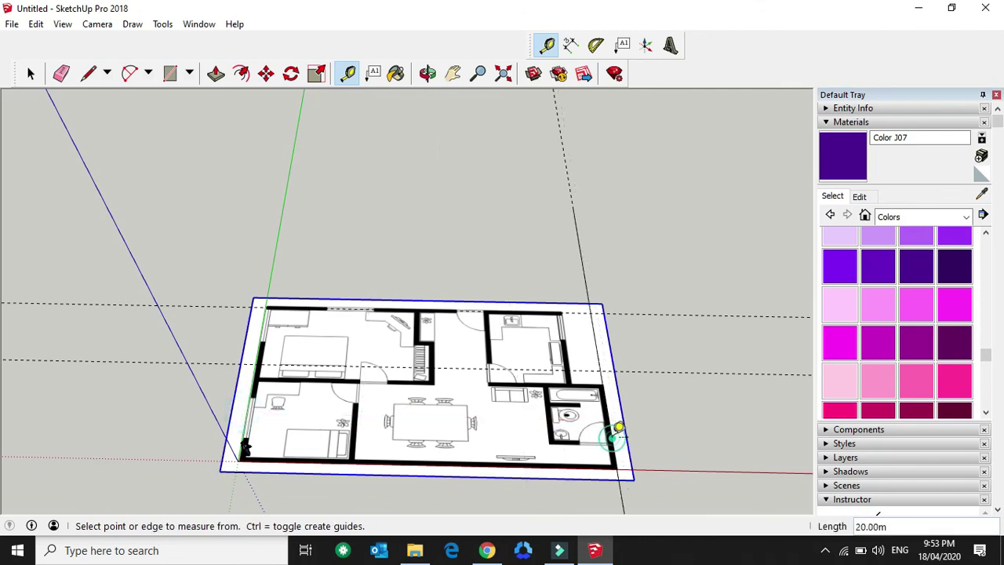
pyautogui.click(379, 452)
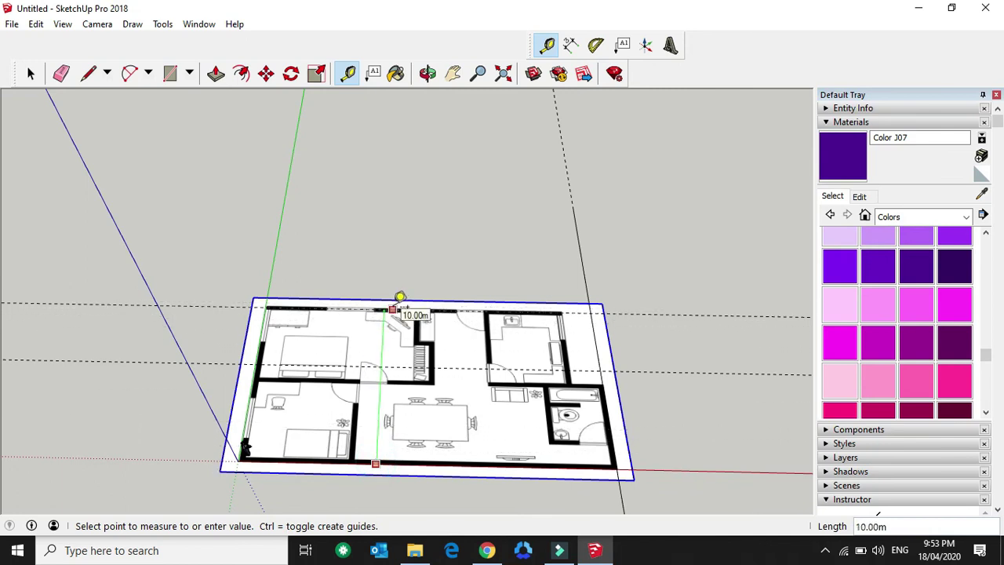
pyautogui.click(393, 307)
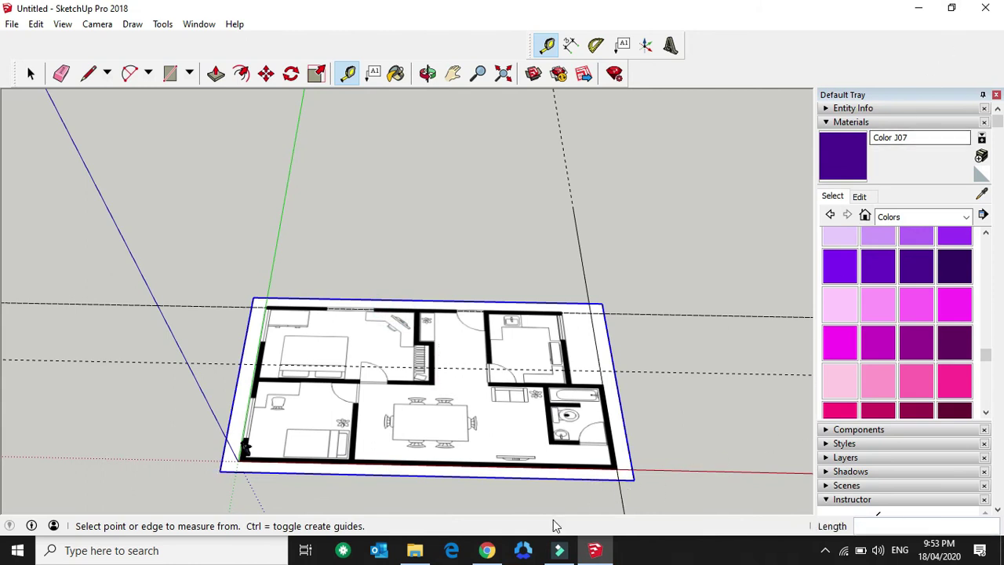
pyautogui.press('space')
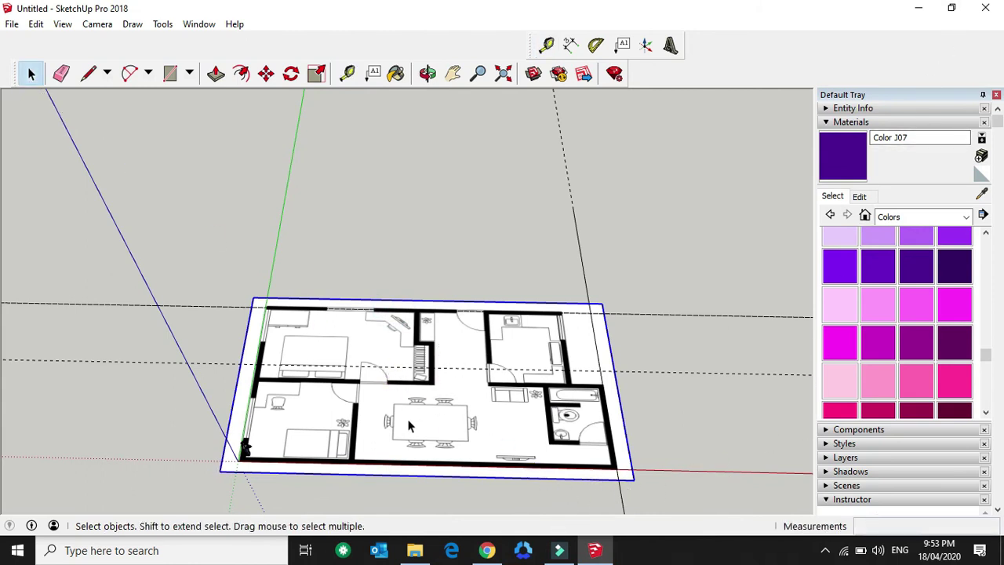
pyautogui.click(825, 550)
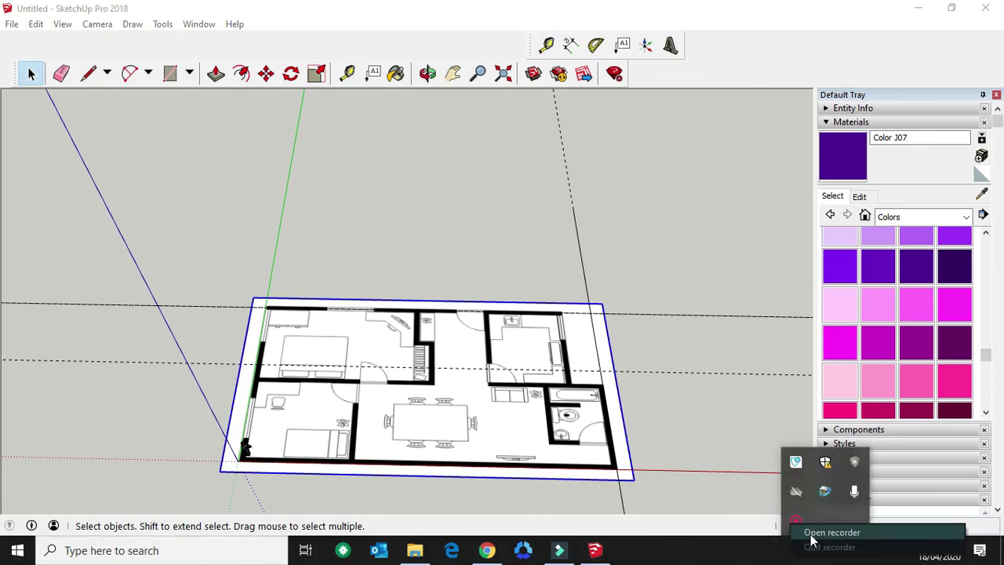
pyautogui.click(794, 521)
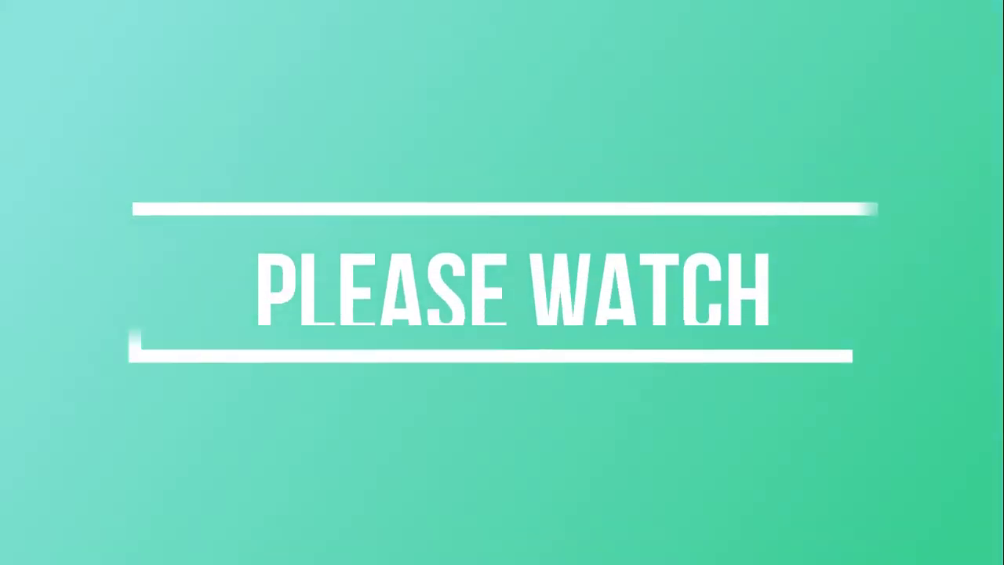